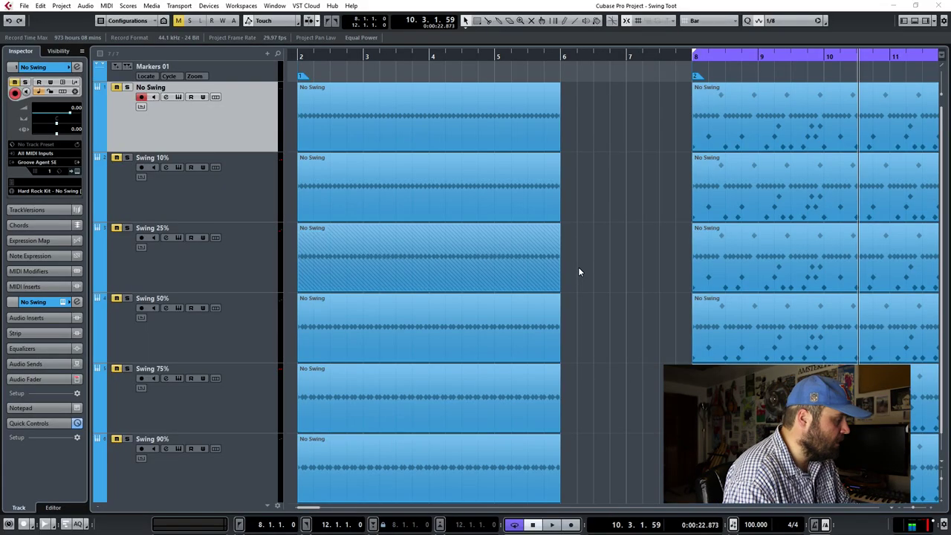
Play and stop the No Swing beat to hear it from bar 2.
left_click(642, 213)
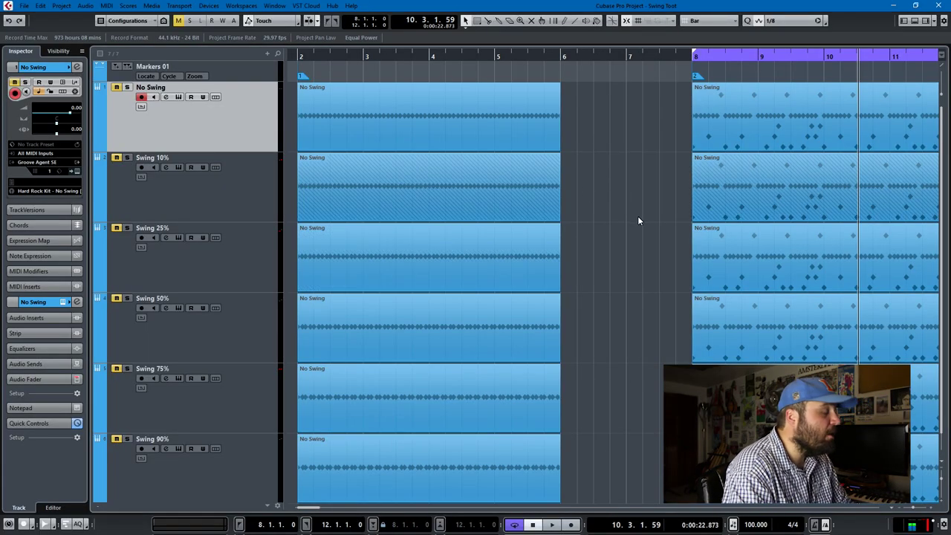
key("space")
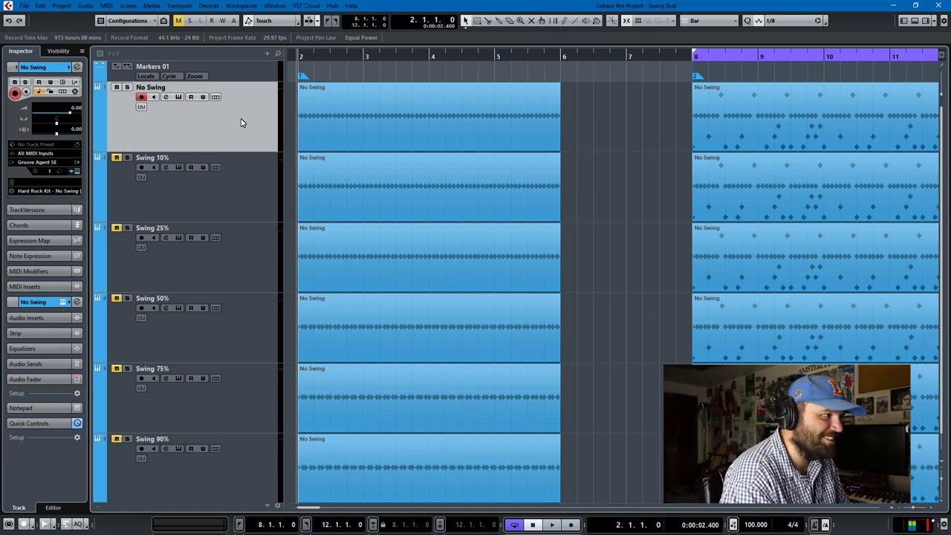
key("space")
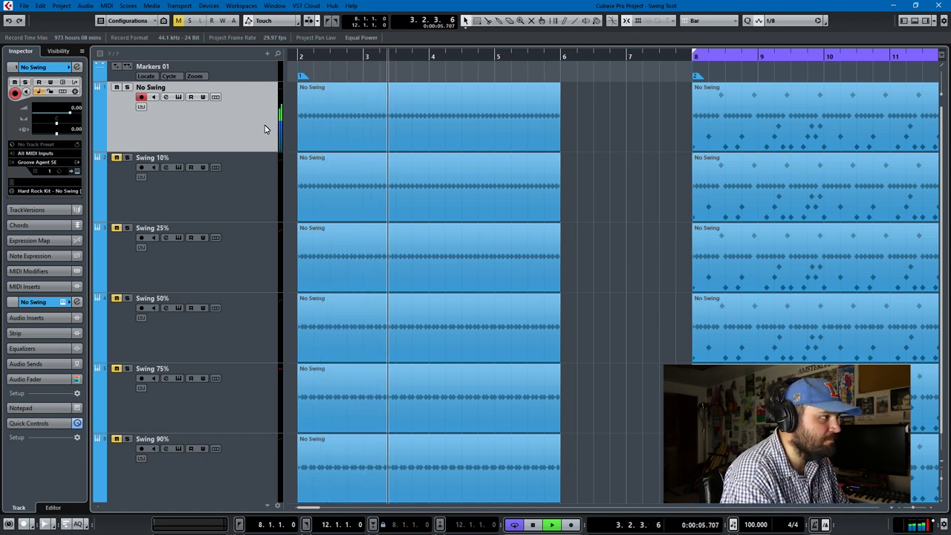
key("space")
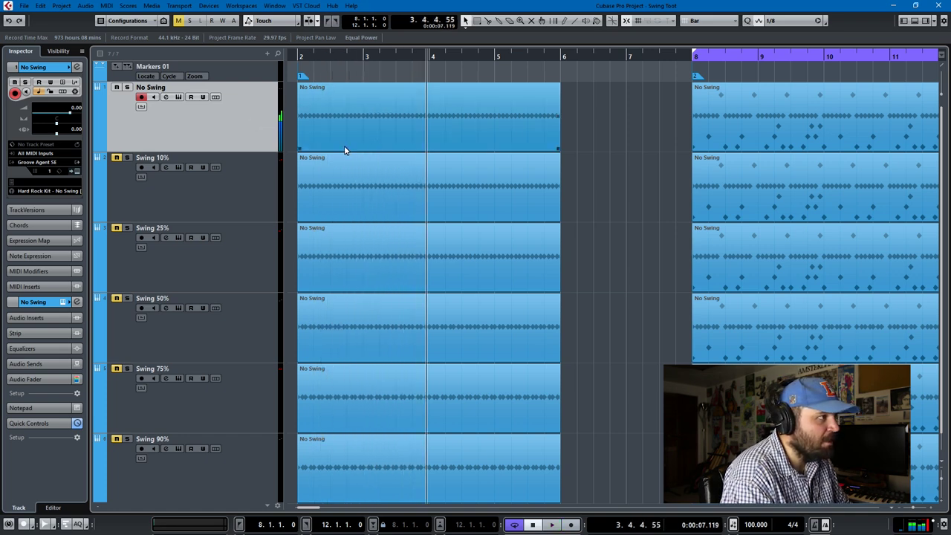
Set the locators to the No Swing part's bars 2–6 and turn Cycle off.
left_click(354, 134)
key("p")
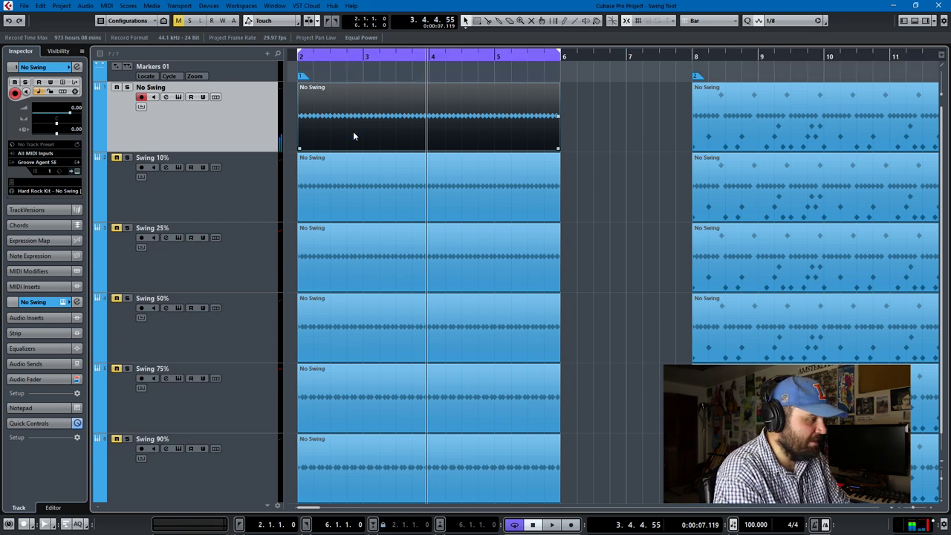
key("KP_Divide")
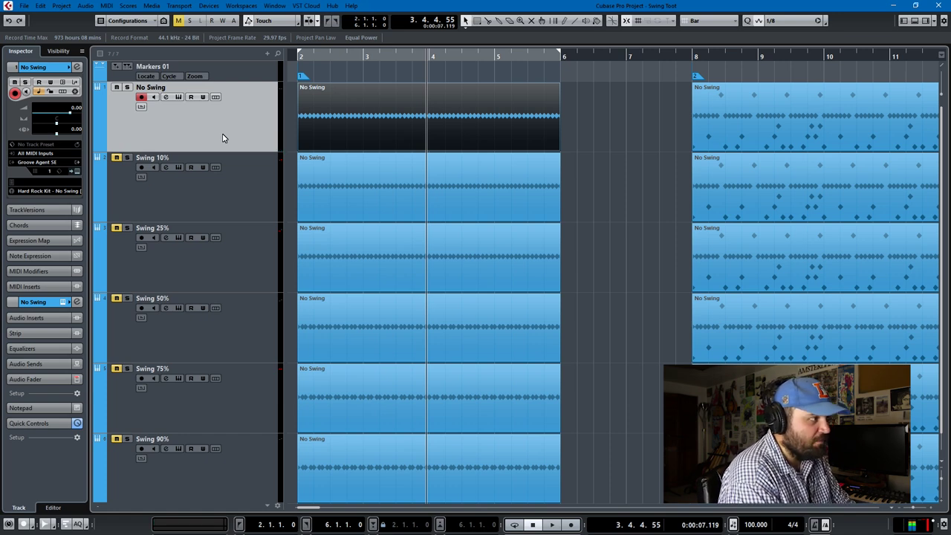
With bars 2–6 cycling, listen to the Swing 10%, 25%, 50%, 75% and 90% tracks in turn.
key("Down")
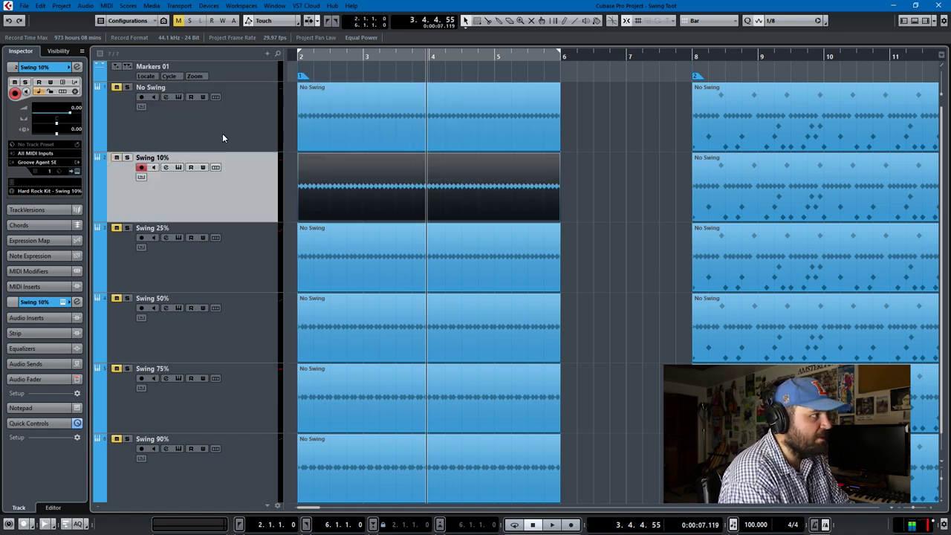
key("space")
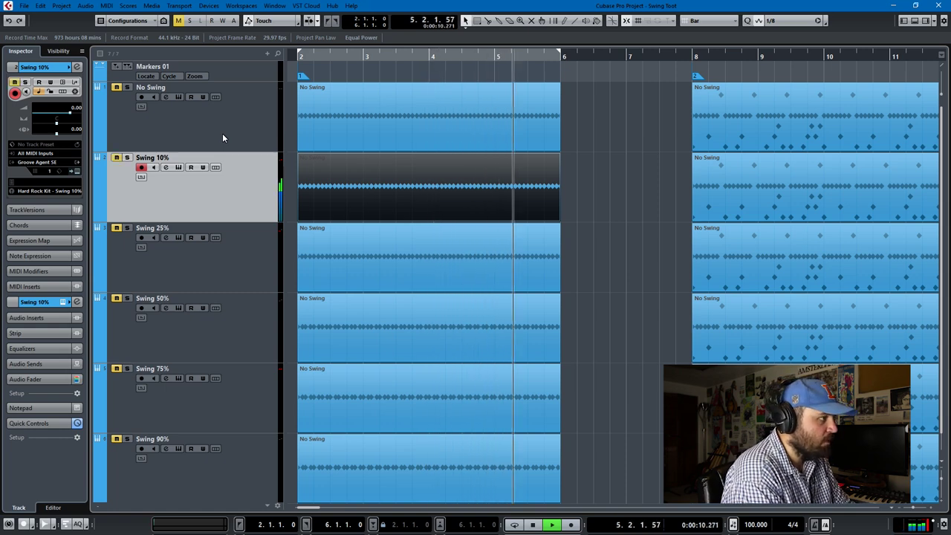
key("Down")
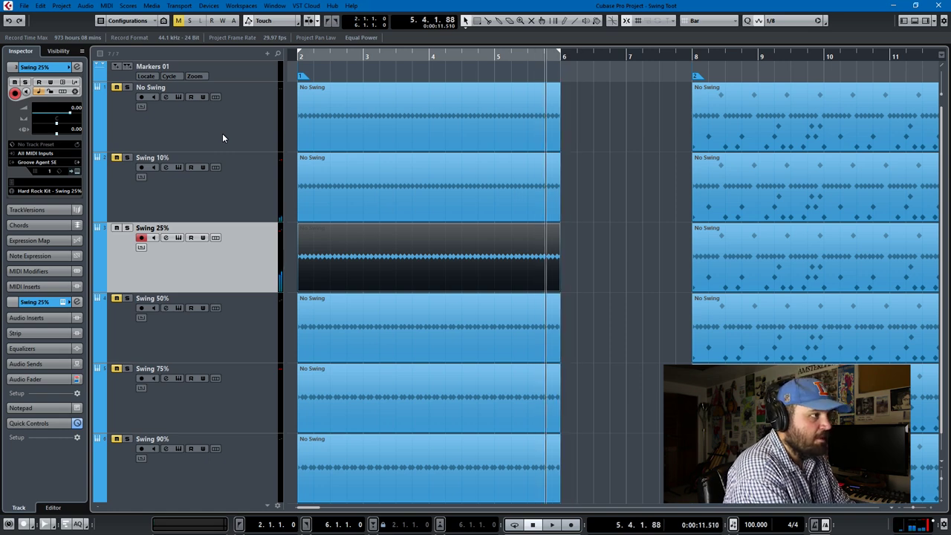
key("KP_Divide")
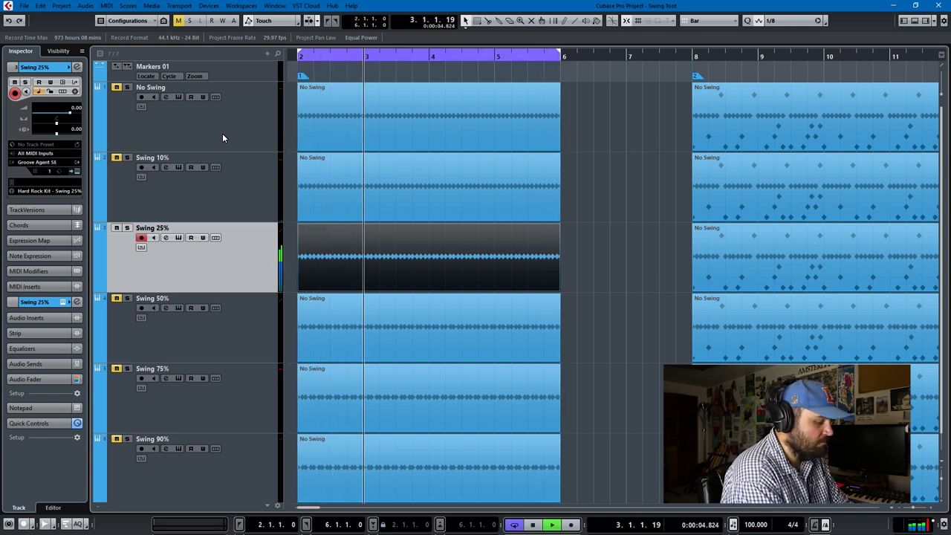
key("Down")
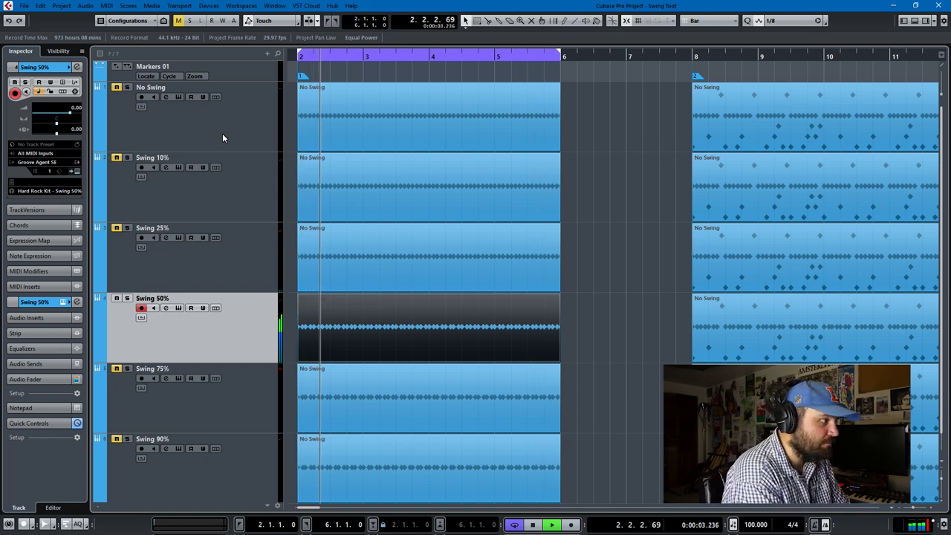
key("Down")
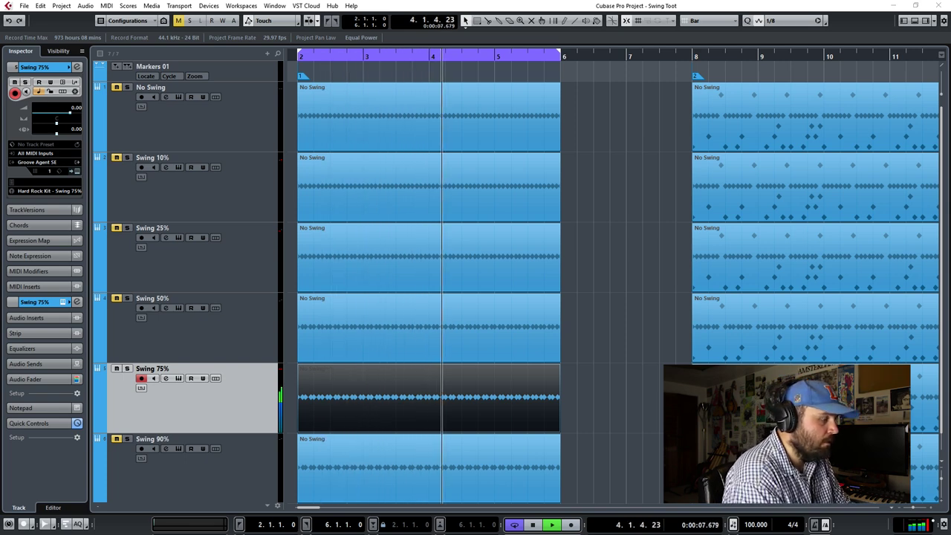
left_click(636, 173)
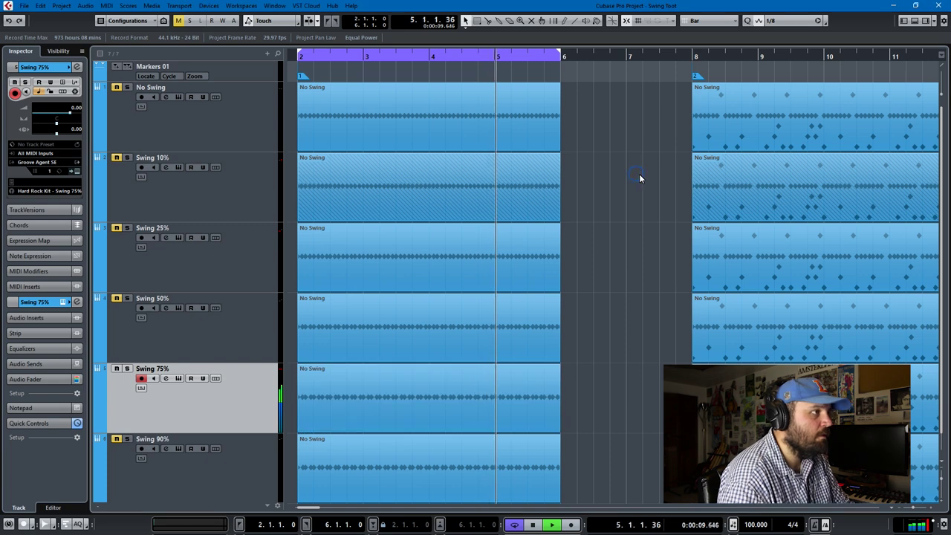
key("Down")
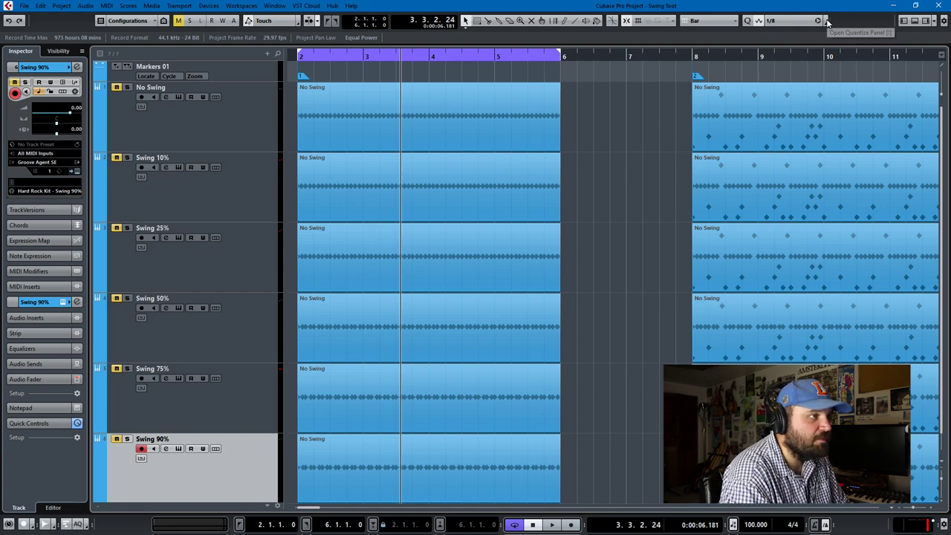
In the No Swing part's Drum Editor, set quantize to 1/16 and swing to 90%.
double_click(531, 113)
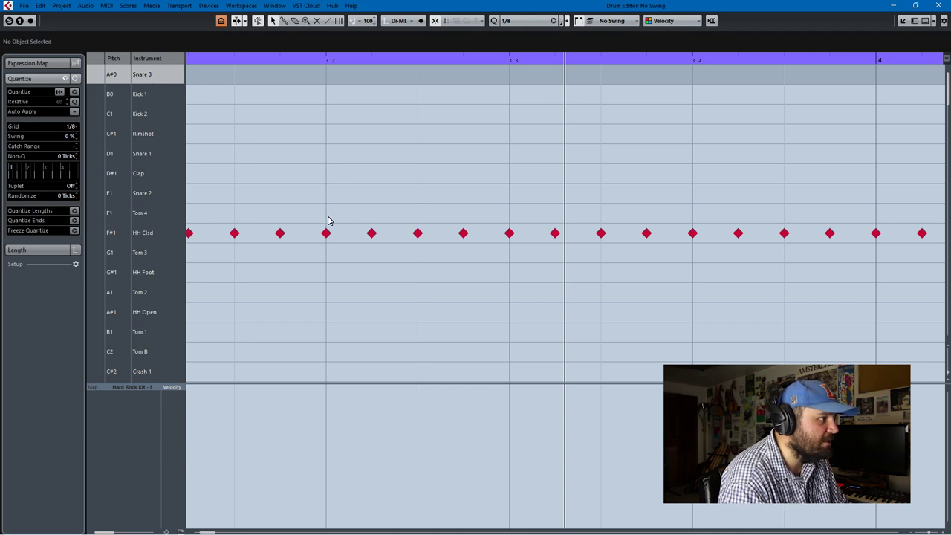
left_click(520, 20)
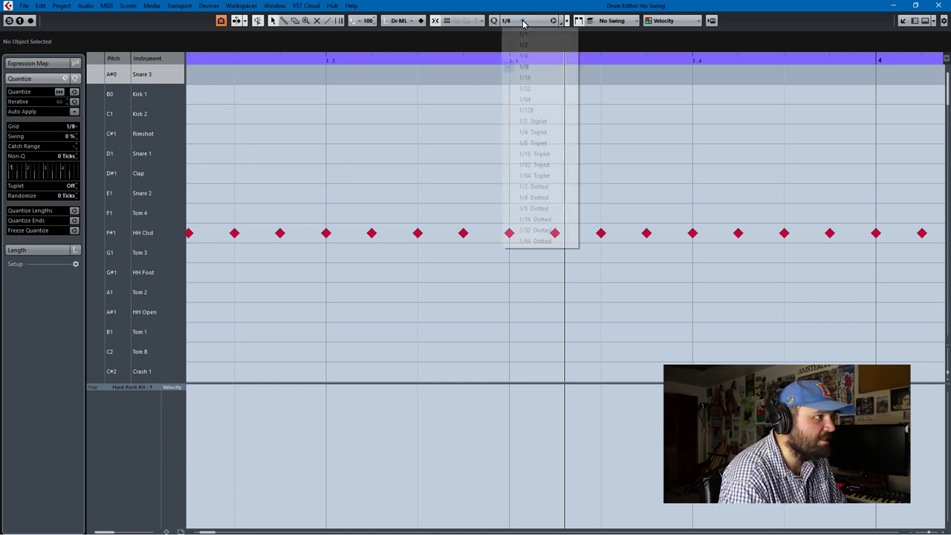
left_click(529, 77)
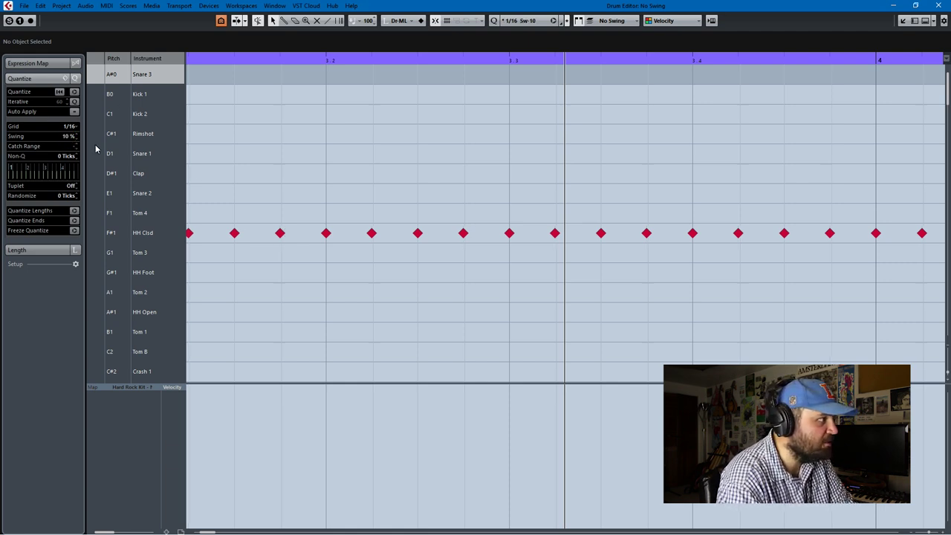
scroll(271, 254, "up", 4, "ctrl")
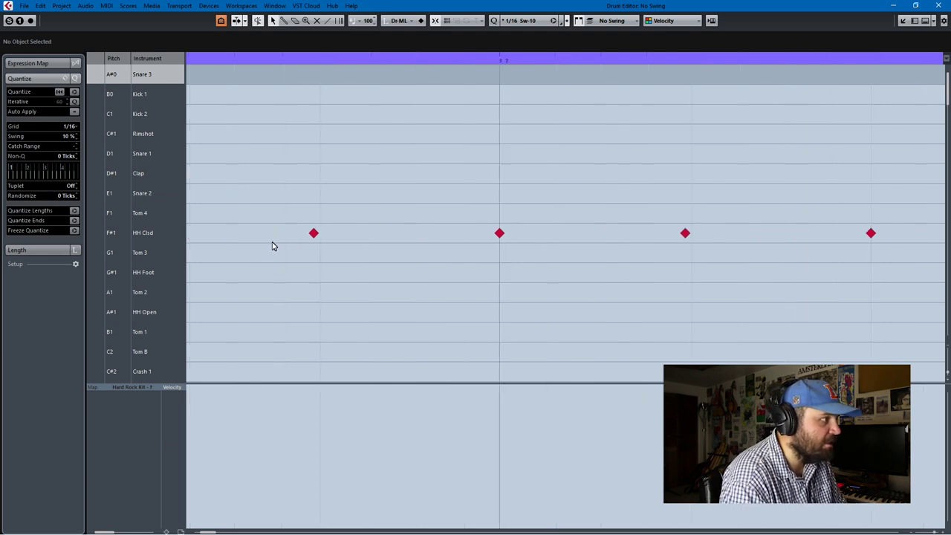
scroll(331, 238, "down", 2, "ctrl")
scroll(329, 245, "down", 2, "ctrl")
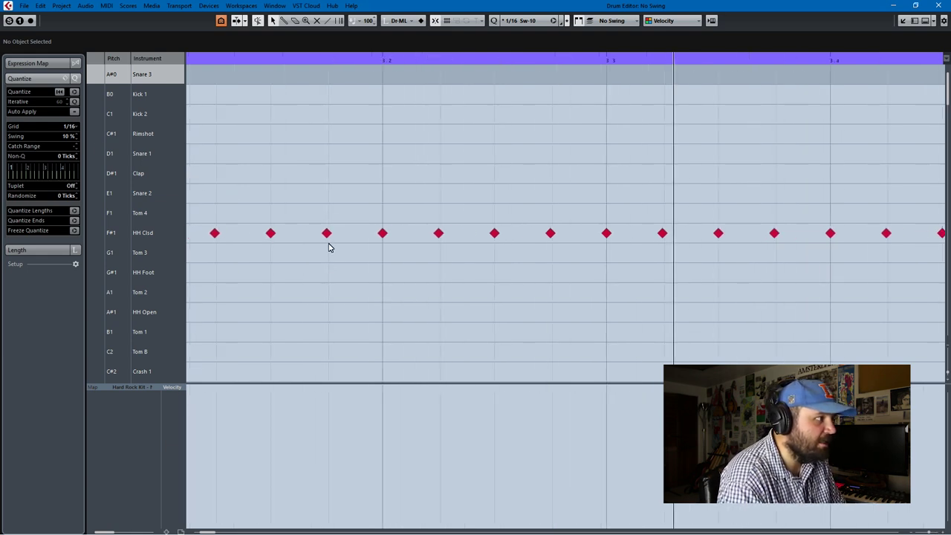
scroll(329, 246, "down", 1, "ctrl")
scroll(329, 248, "up", 1, "ctrl")
scroll(346, 248, "up", 1, "ctrl")
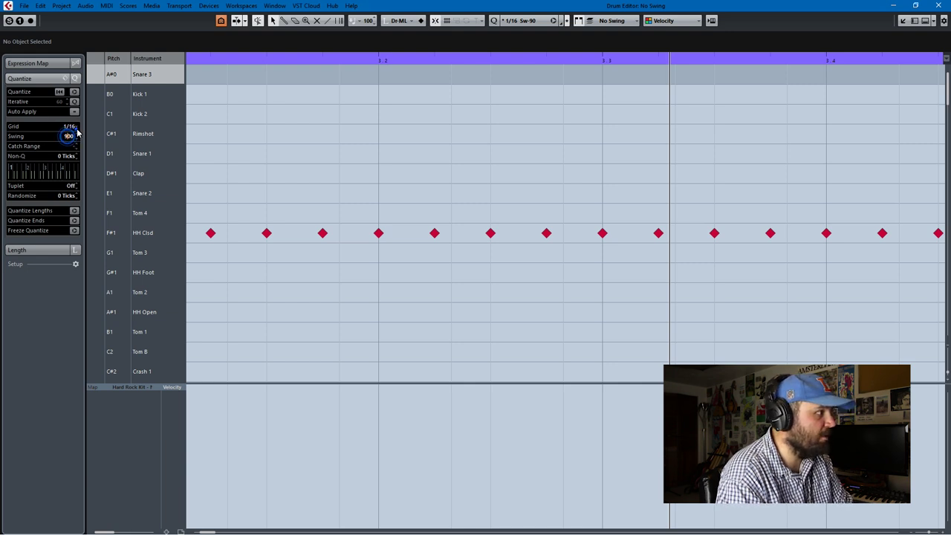
Try a 1/8 quantize grid, then revert to 1/16 with 0% swing and leave the editor.
left_click(75, 127)
left_click(92, 172)
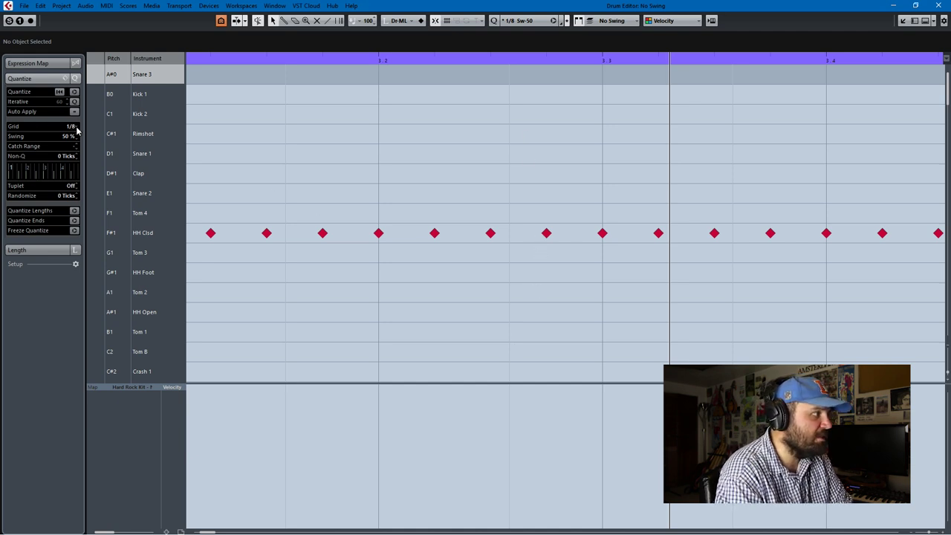
left_click(75, 127)
left_click(95, 183)
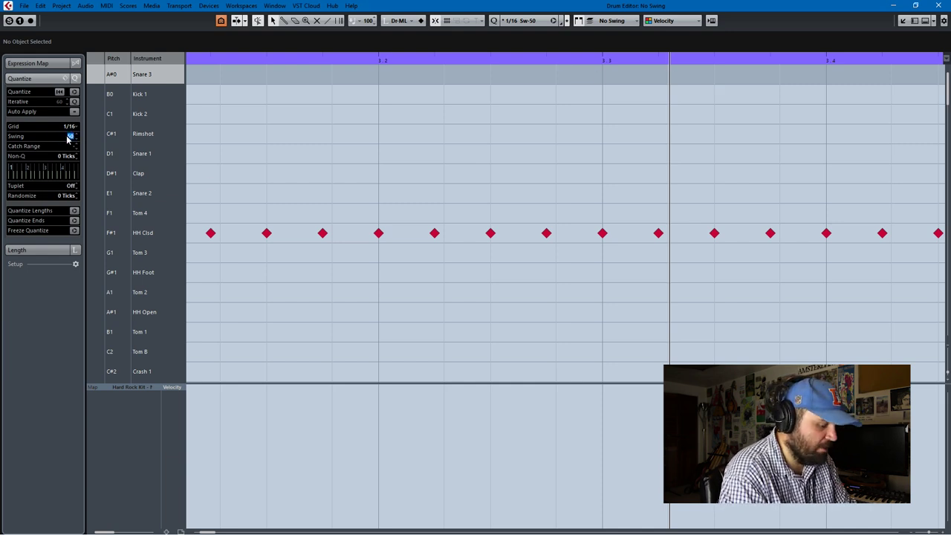
left_click(939, 6)
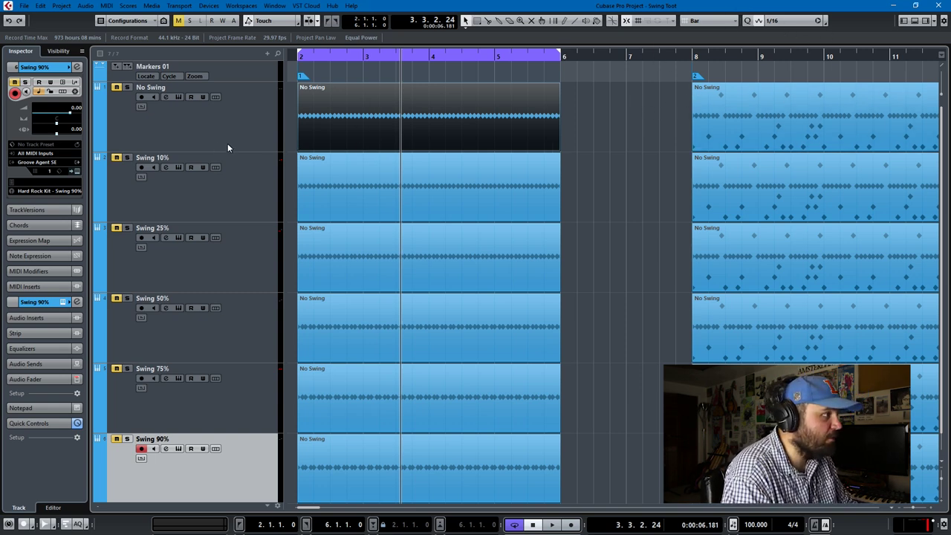
Play from the No Swing track, stepping through Swing 10% to 90%, then stop on Swing 90%.
left_click(212, 132)
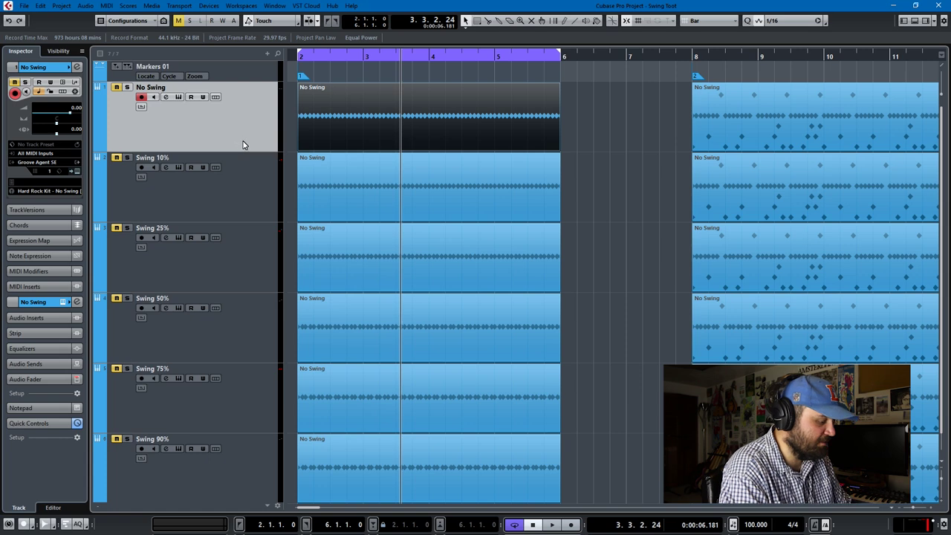
key("space")
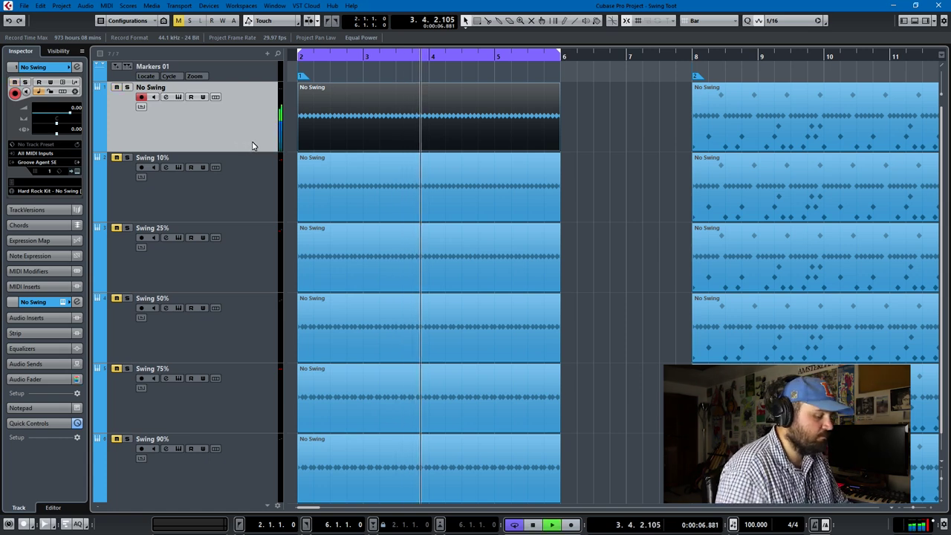
key("Down")
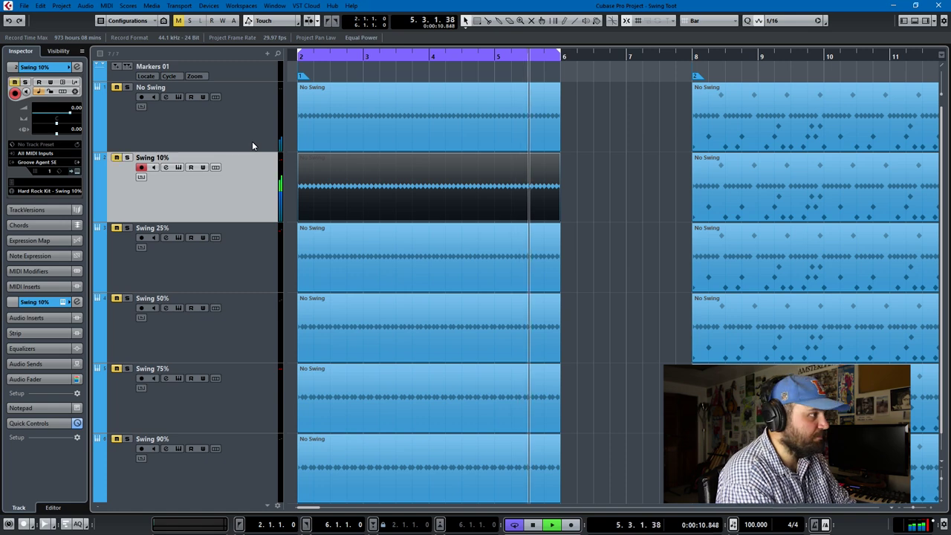
key("Down")
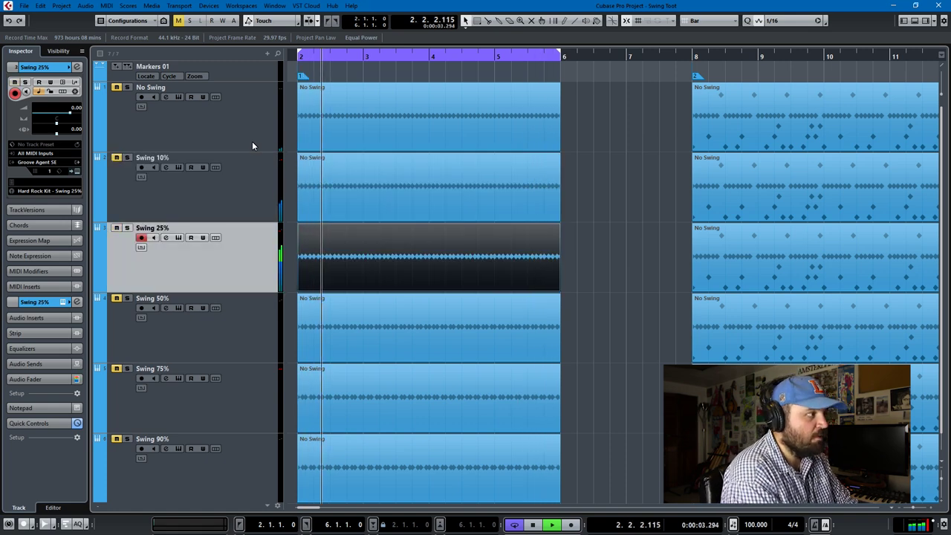
key("Down")
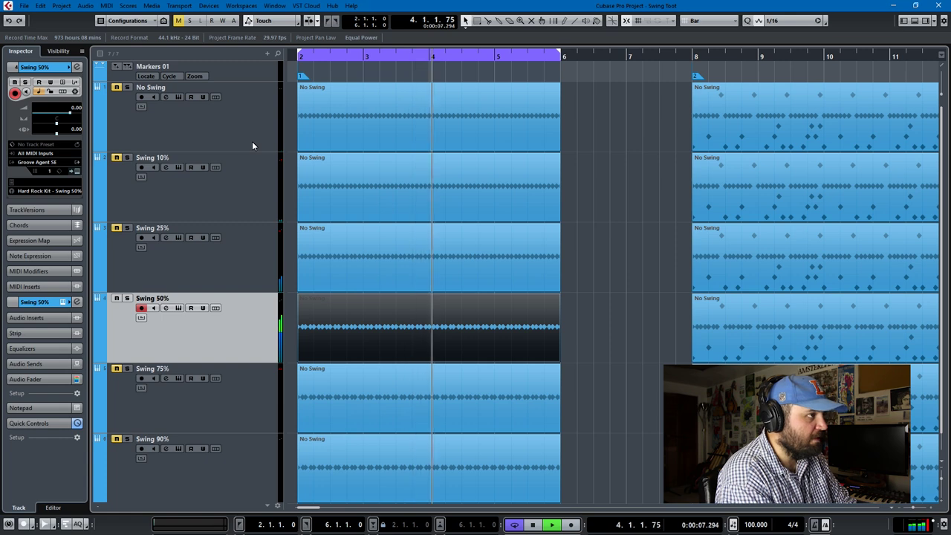
key("Down")
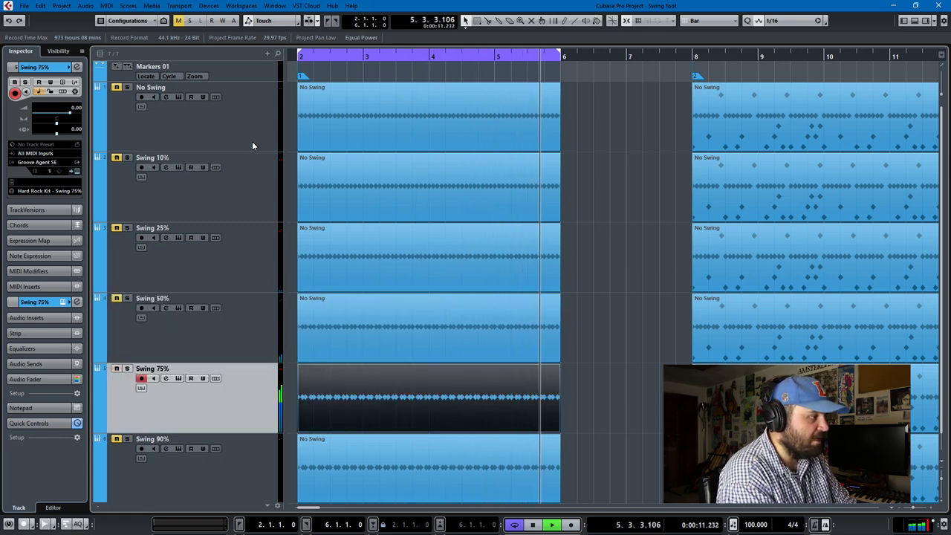
key("Down")
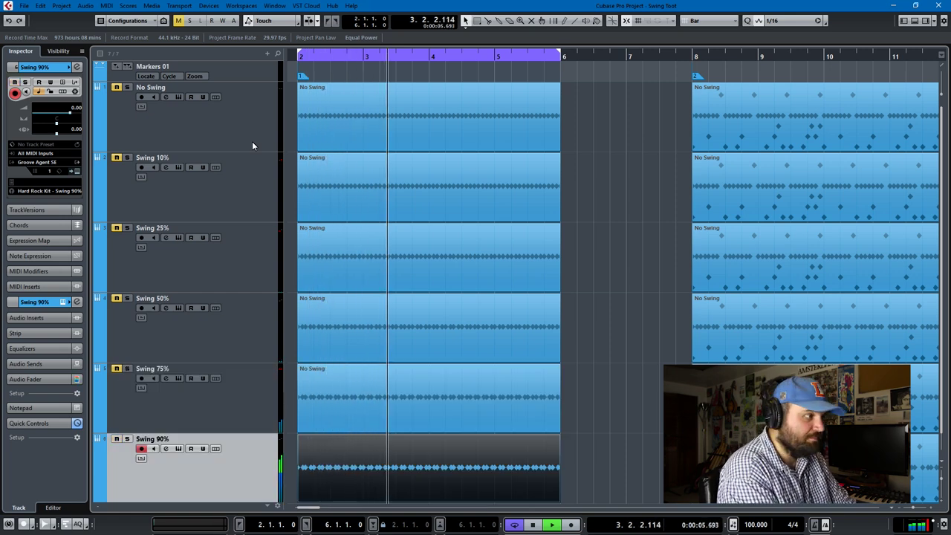
key("space")
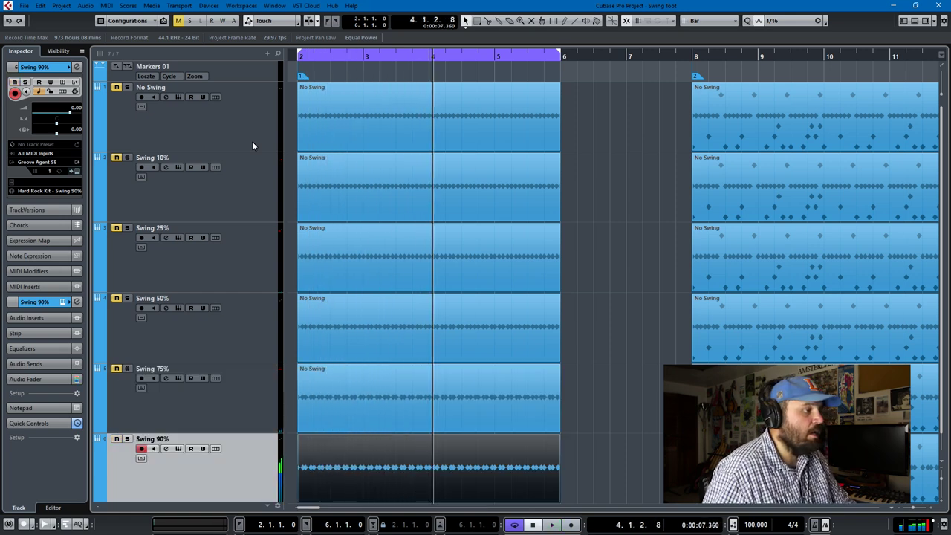
left_click(488, 487)
View the Swing 90% closed hi-hat velocities, then return to marker 2 at bar 8.
double_click(488, 491)
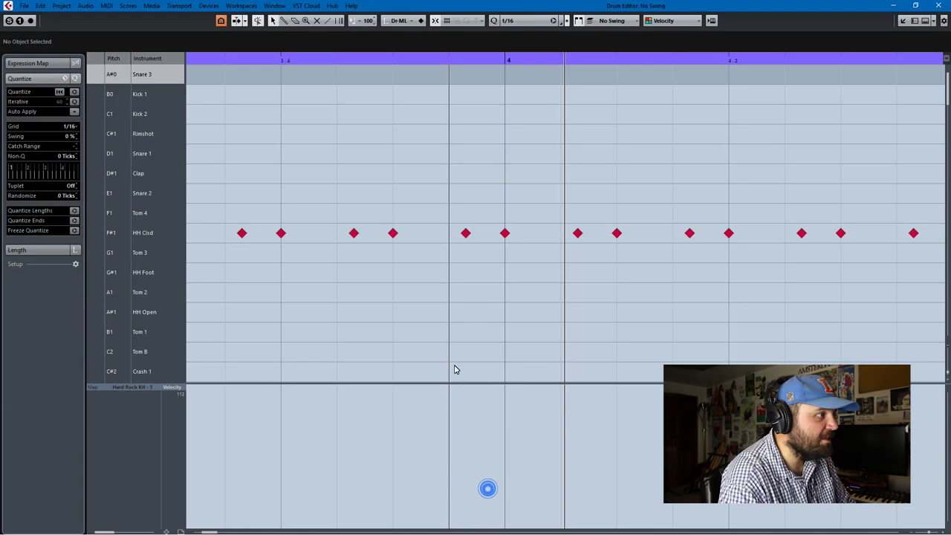
left_click(175, 386)
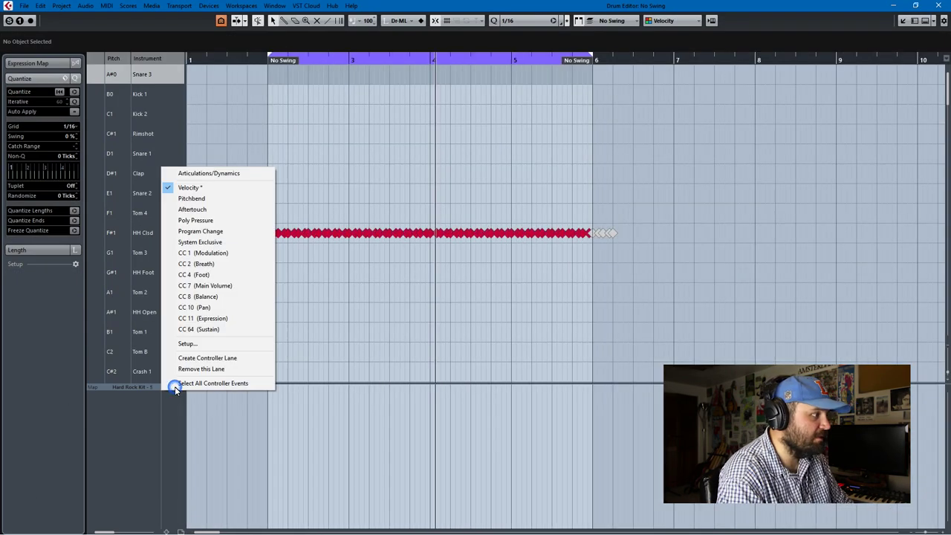
left_click(190, 187)
left_click_drag(708, 276, 188, 199)
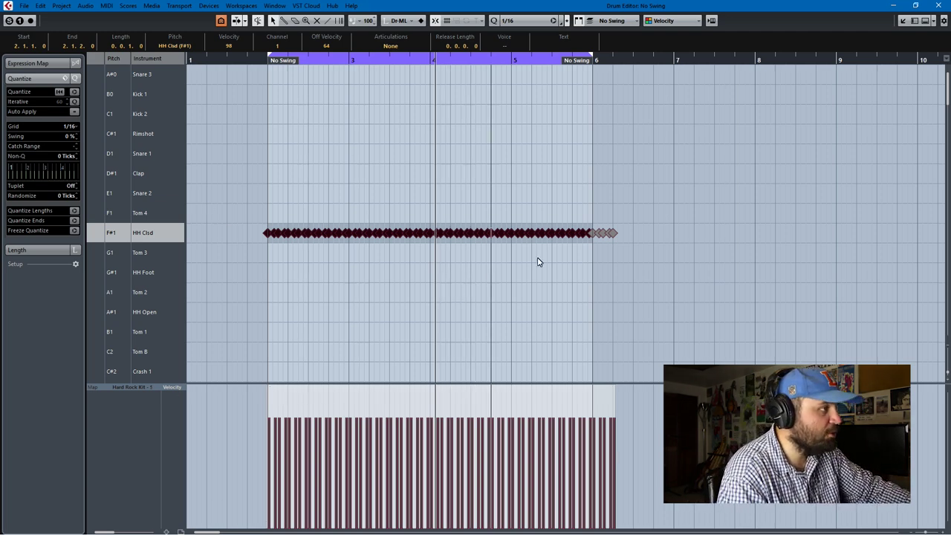
key("Escape")
key("shift+n")
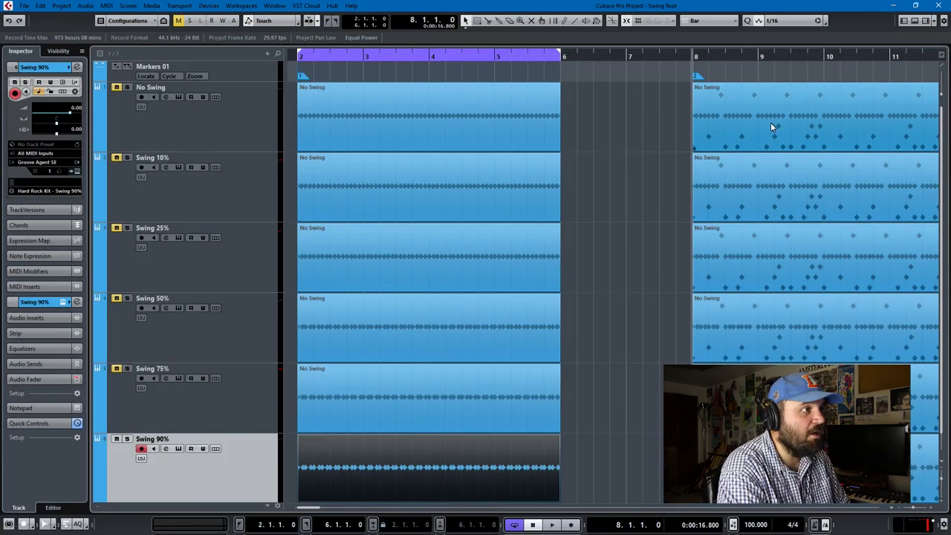
Replace the Swing 10% part at bar 8 with a copy of the No Swing full beat.
double_click(771, 125)
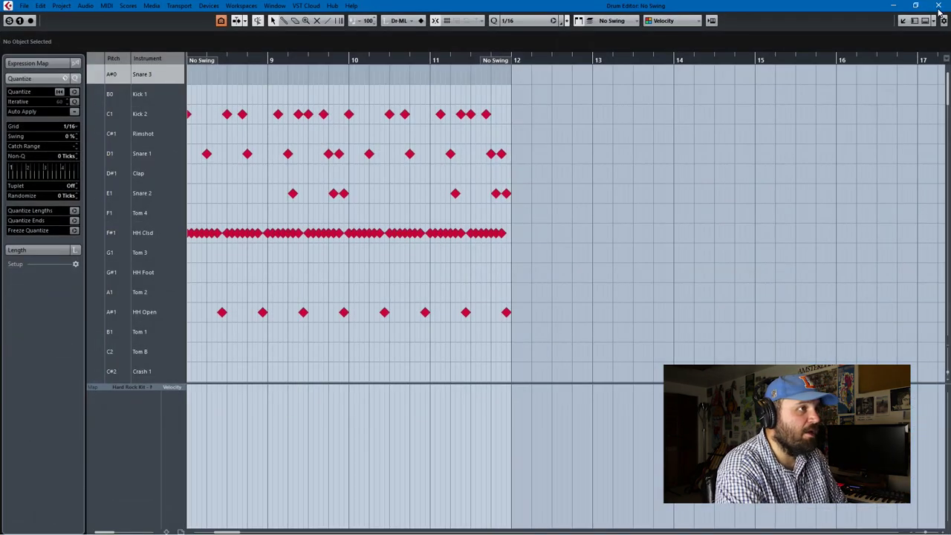
left_click(938, 6)
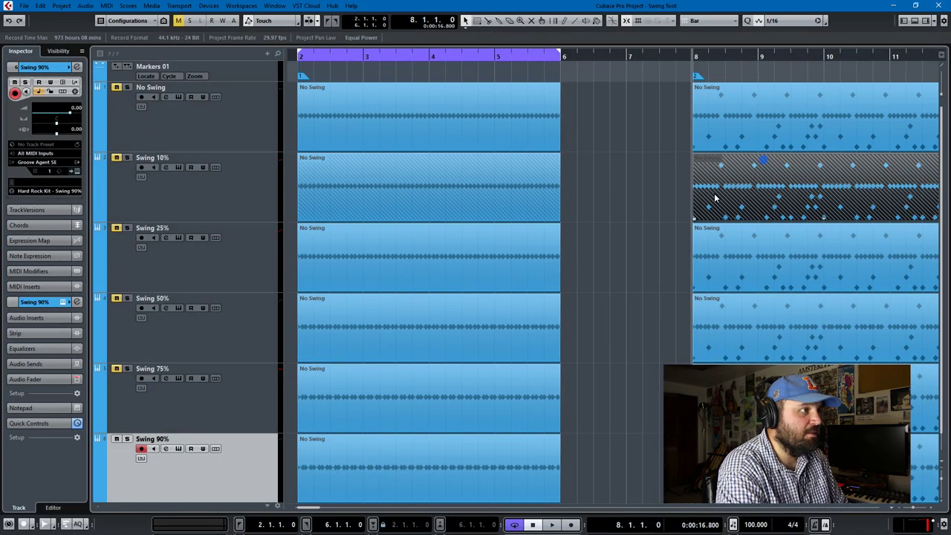
key("Delete")
left_click(807, 125)
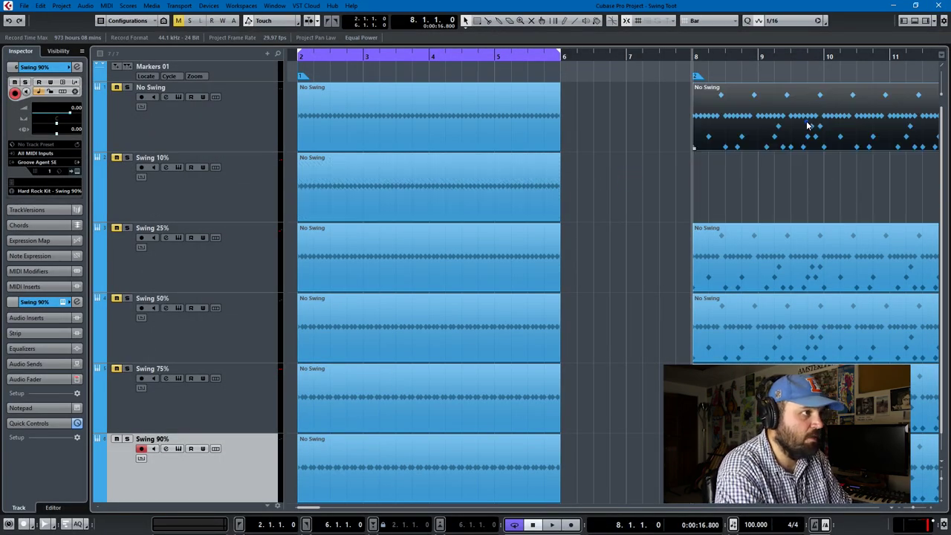
left_click_drag(809, 135, 811, 202, "alt")
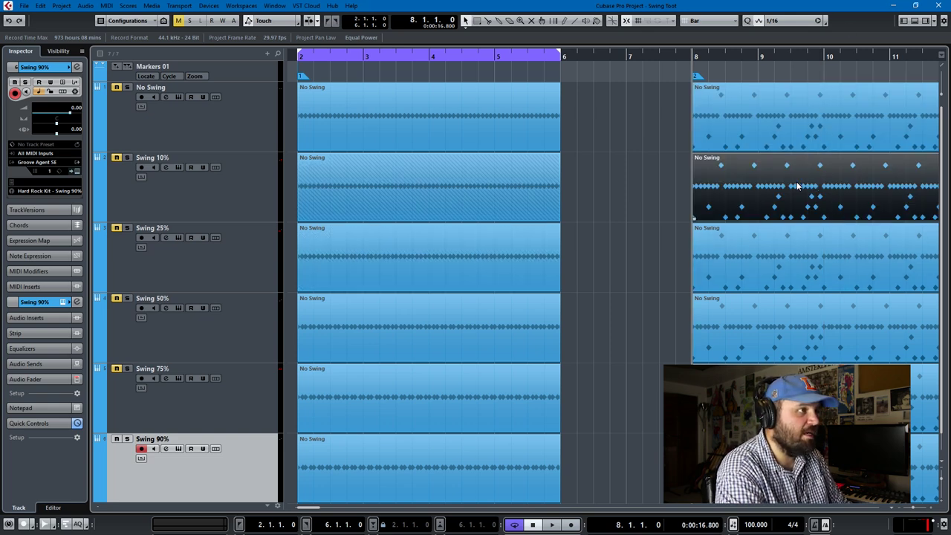
left_click(825, 21)
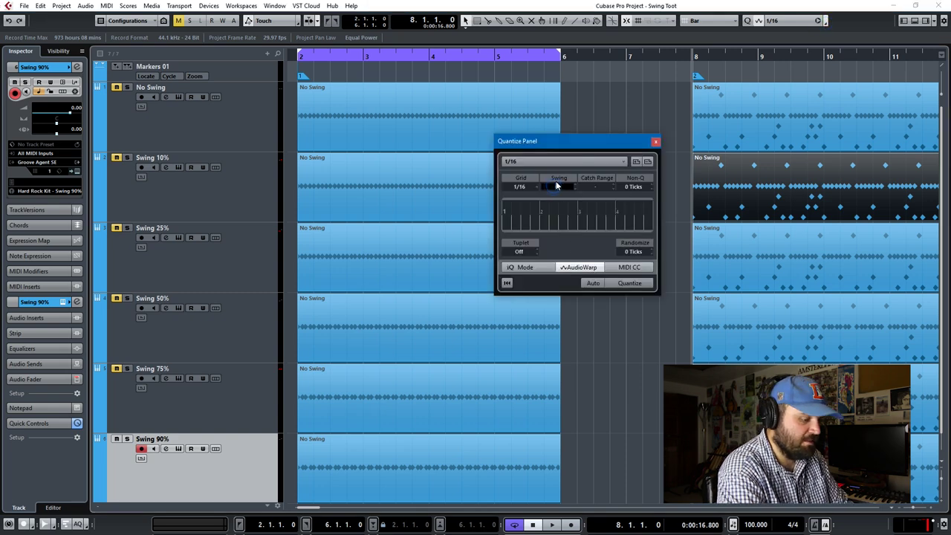
type("10")
Set 10% swing on a 1/16 grid and put the locators at bars 8–12 with Cycle off.
left_click(783, 199)
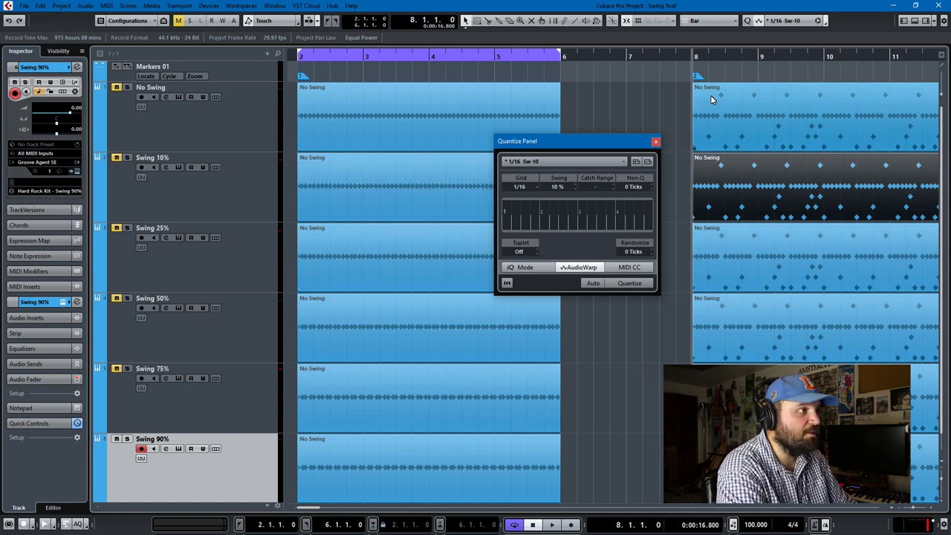
left_click(734, 110)
key("p")
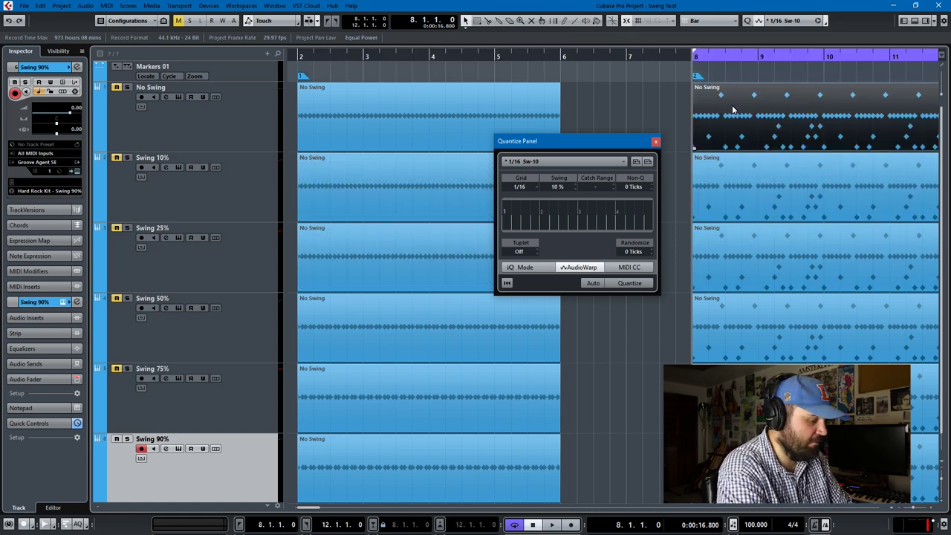
key("KP_Divide")
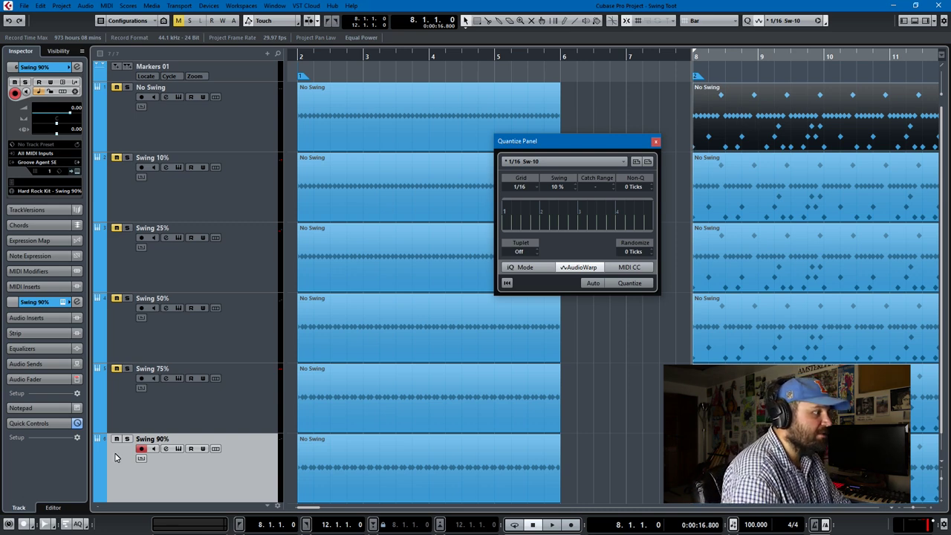
Hear the No Swing full beat, then select Swing 10% and cycle bars 8–12.
left_click(248, 120)
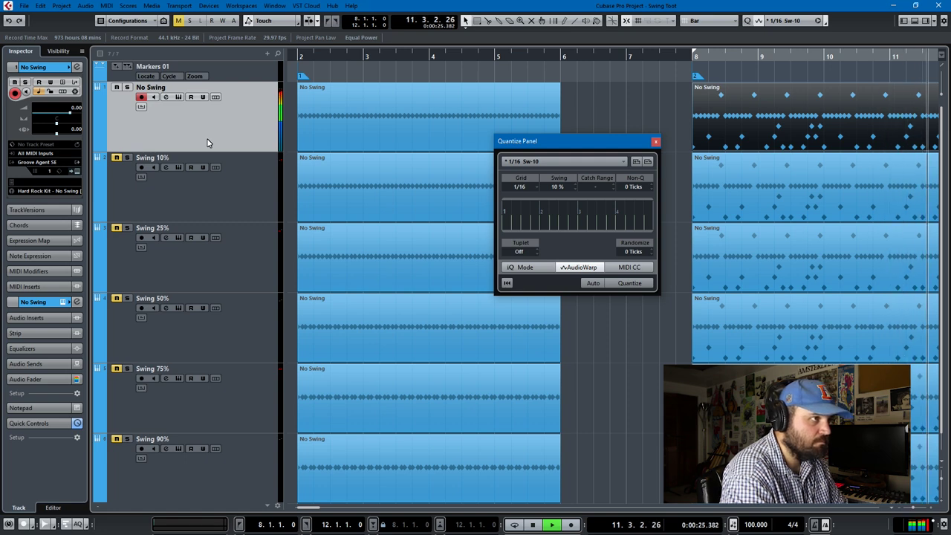
left_click(401, 167)
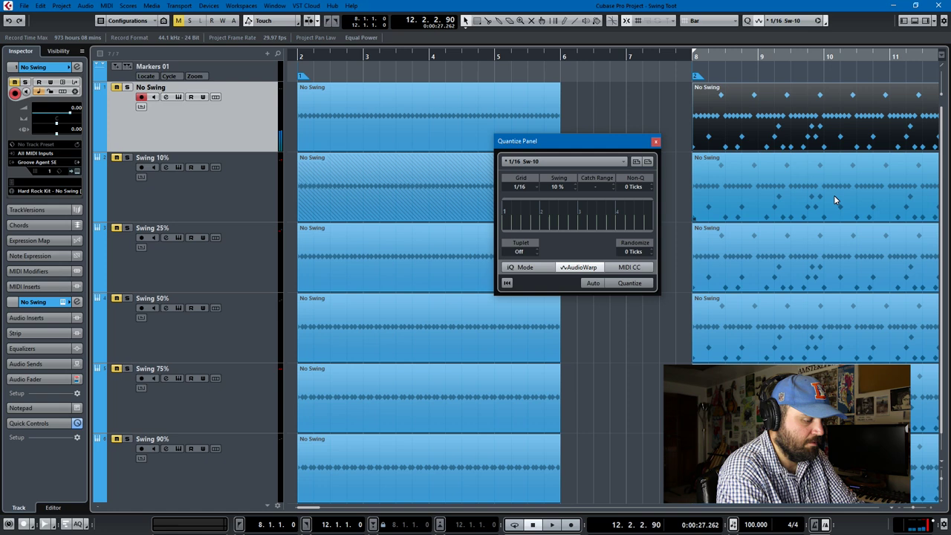
left_click(676, 221)
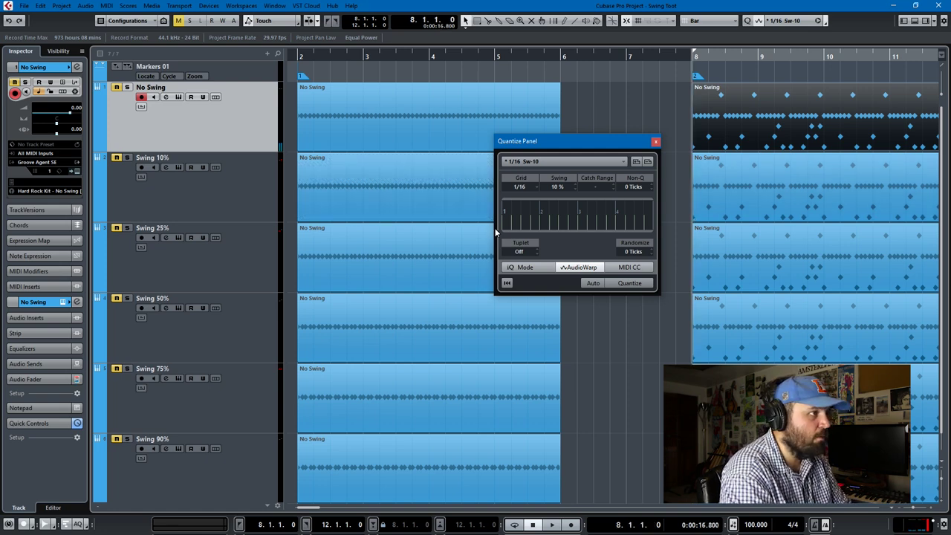
left_click(209, 198)
key("KP_Divide")
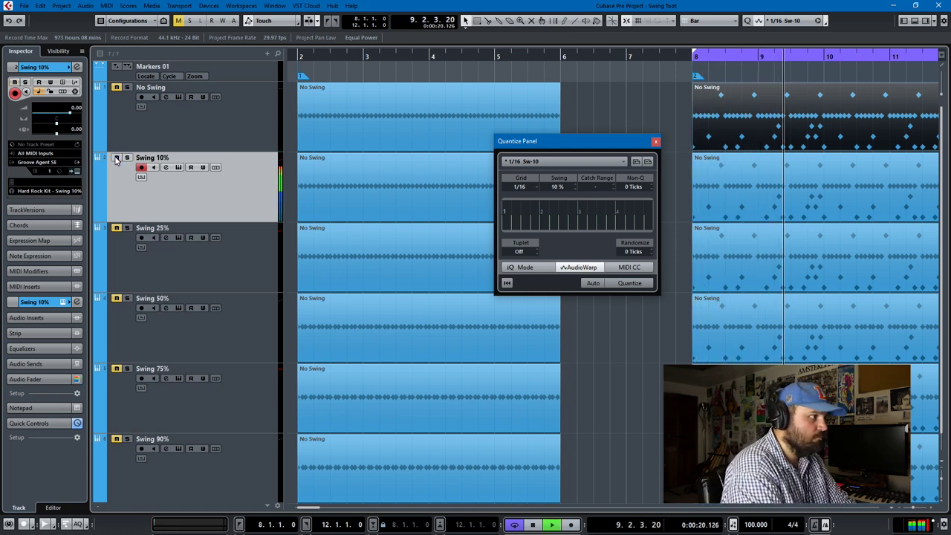
Listen to the looped full beat on the Swing 10%, 25%, 50%, 75% and 90% tracks.
left_click(116, 159)
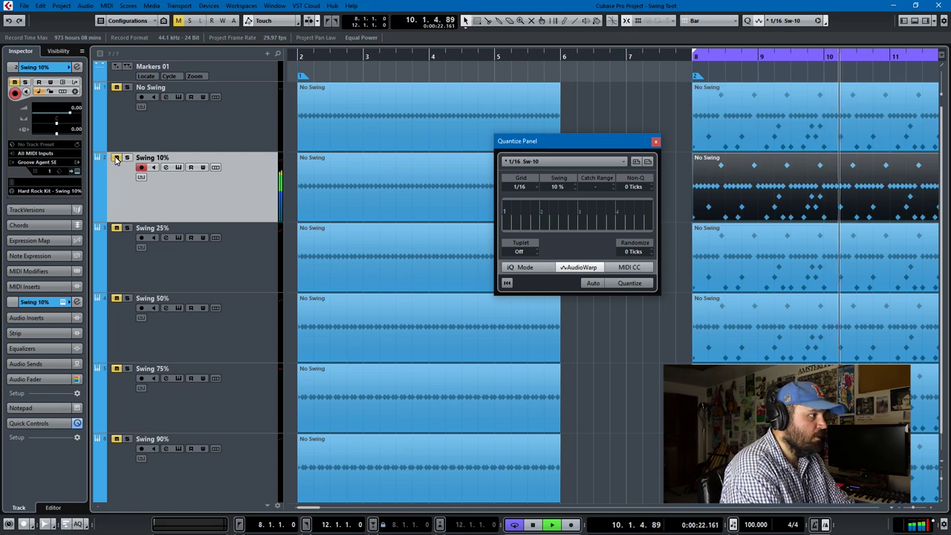
key("Down")
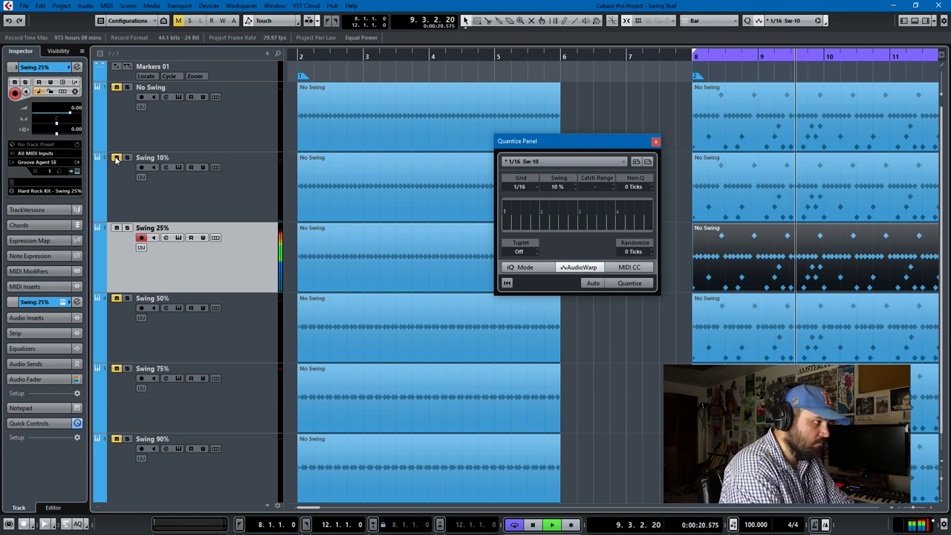
key("Down")
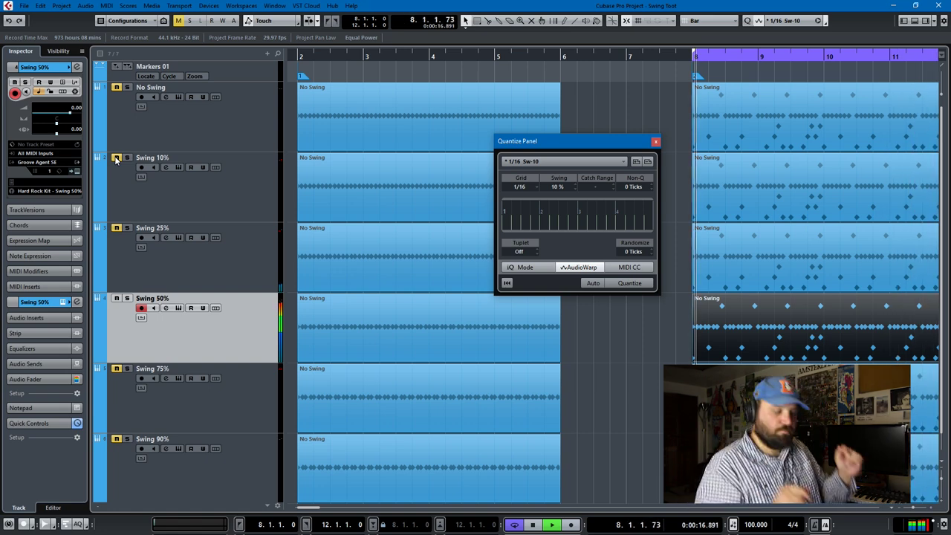
key("Down")
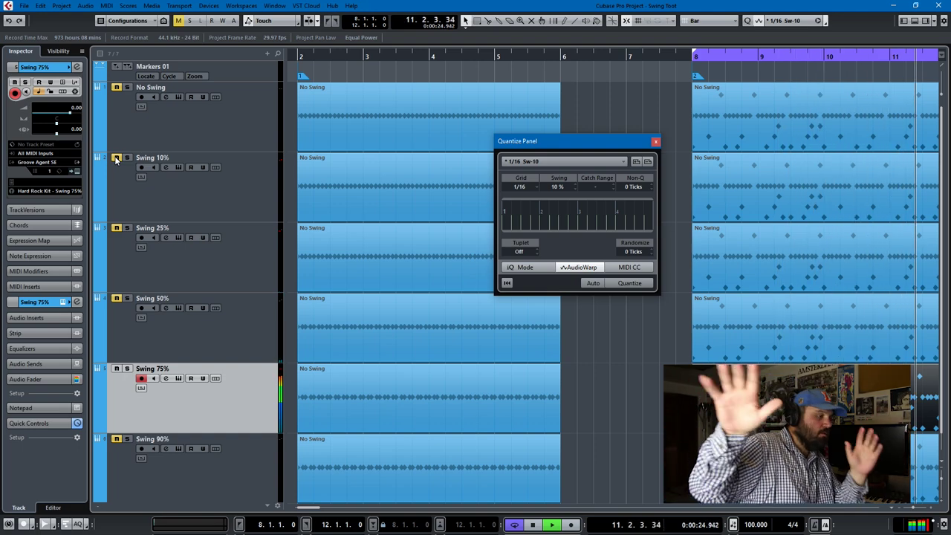
key("Down")
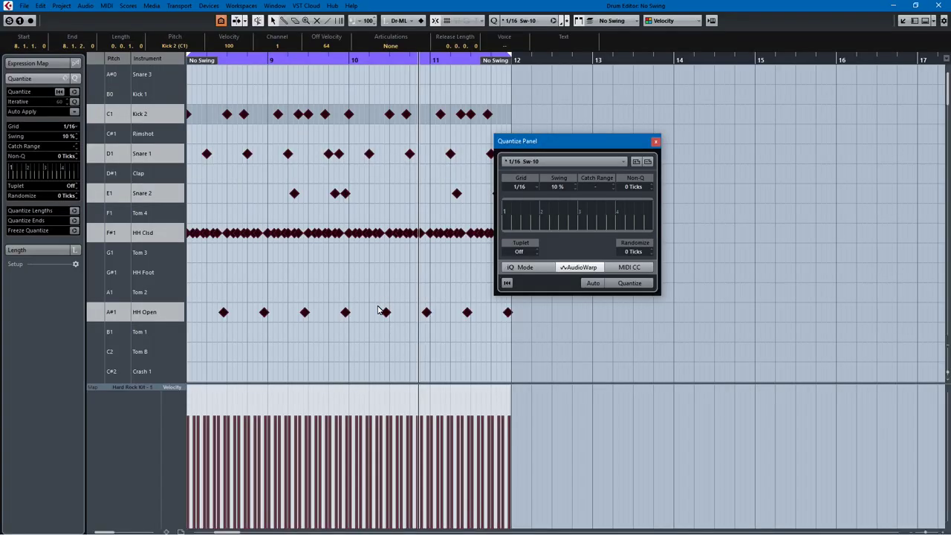
Scroll the Drum Editor to view the No Swing full beat's kick, snare and hi-hat notes at bars 8–12.
scroll(343, 345, "up", 4)
scroll(569, 471, "down", 2, "ctrl")
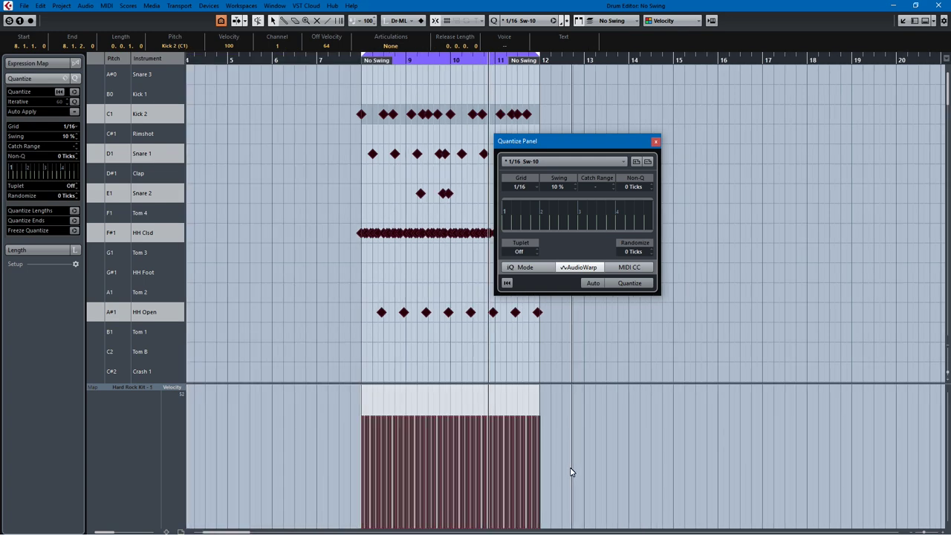
scroll(523, 468, "down", 1, "ctrl")
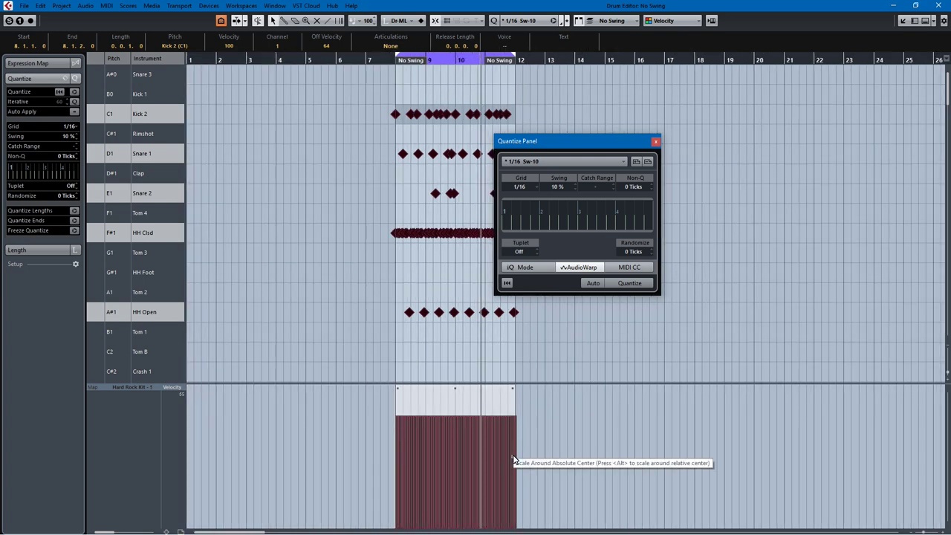